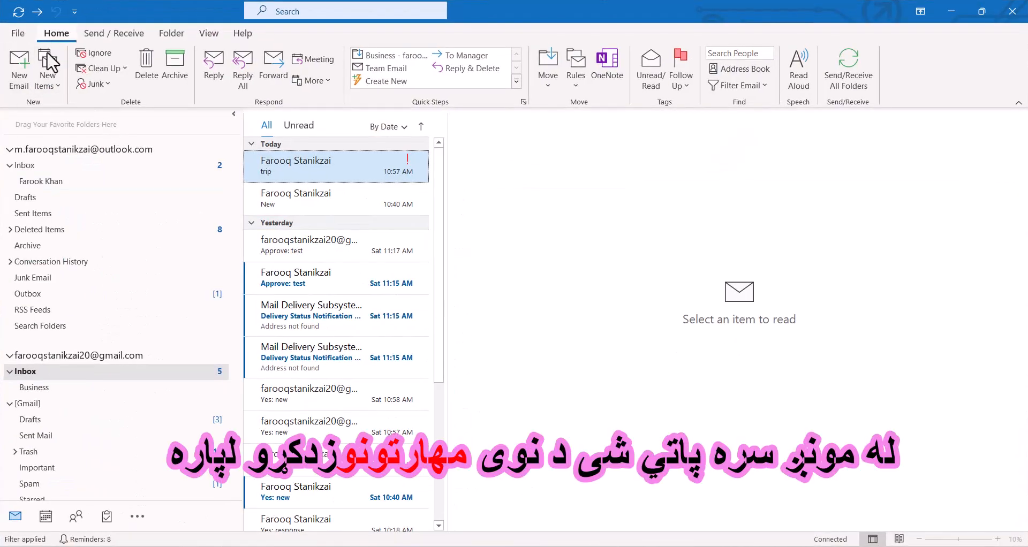
Start a new email and enter the greeting "Hi dear Sir:" above the signature.
{"action": "left_click", "coordinate": [15, 83]}
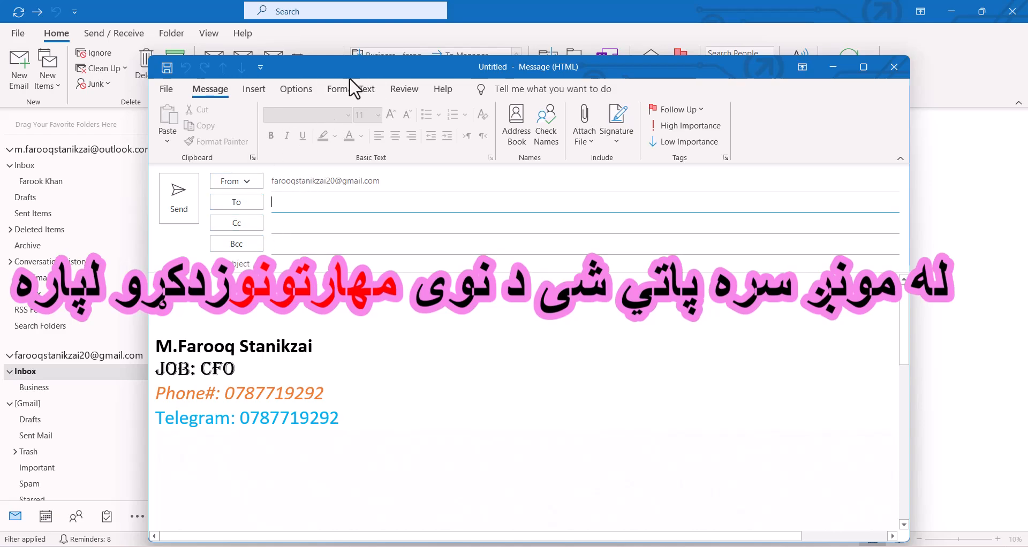
{"action": "left_click", "coordinate": [405, 91]}
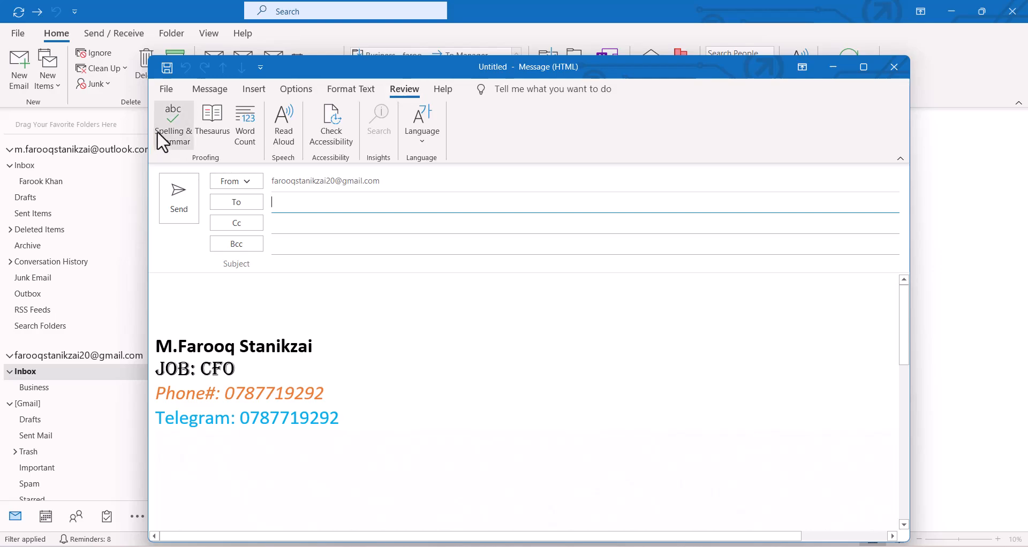
{"action": "left_click", "coordinate": [230, 298]}
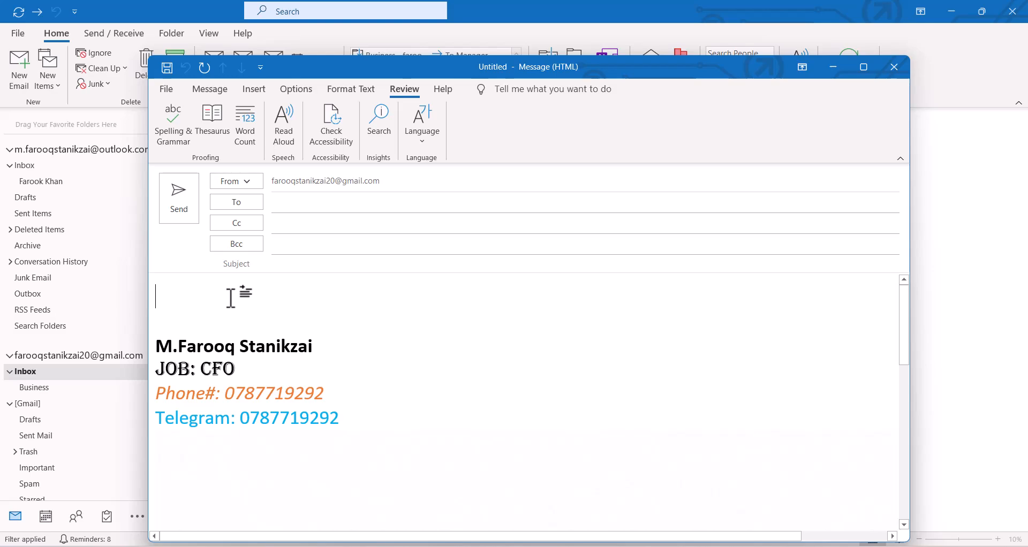
{"action": "type", "text": "Hi dear Sir."}
{"action": "key", "text": "Return"}
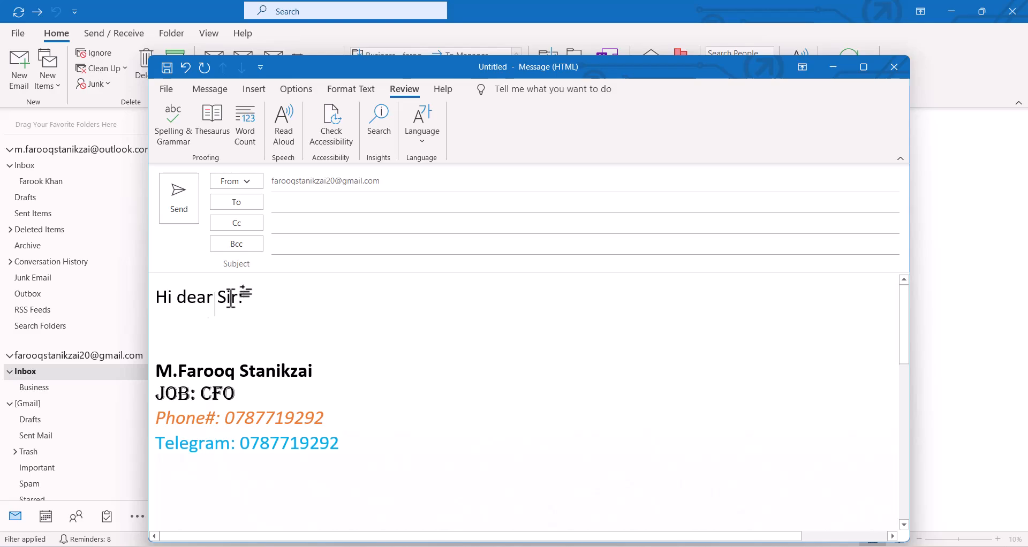
Add the line "I hop you will fine." below the greeting, keeping the misspelling "hop".
{"action": "type", "text": "I hop you "}
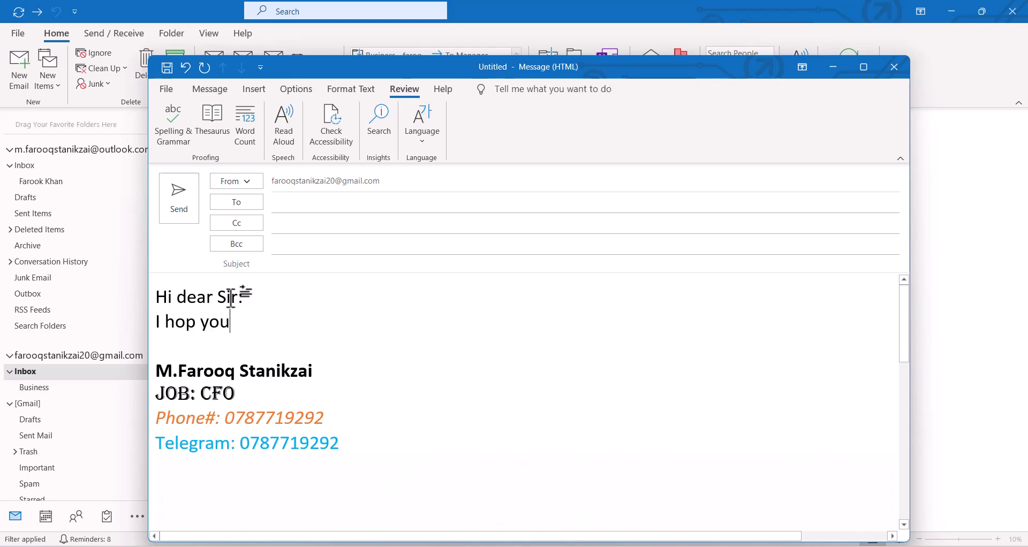
{"action": "type", "text": "w"}
{"action": "key", "text": "BackSpace"}
{"action": "type", "text": "we"}
{"action": "key", "text": "BackSpace"}
{"action": "type", "text": "ill fine."}
{"action": "key", "text": "Return"}
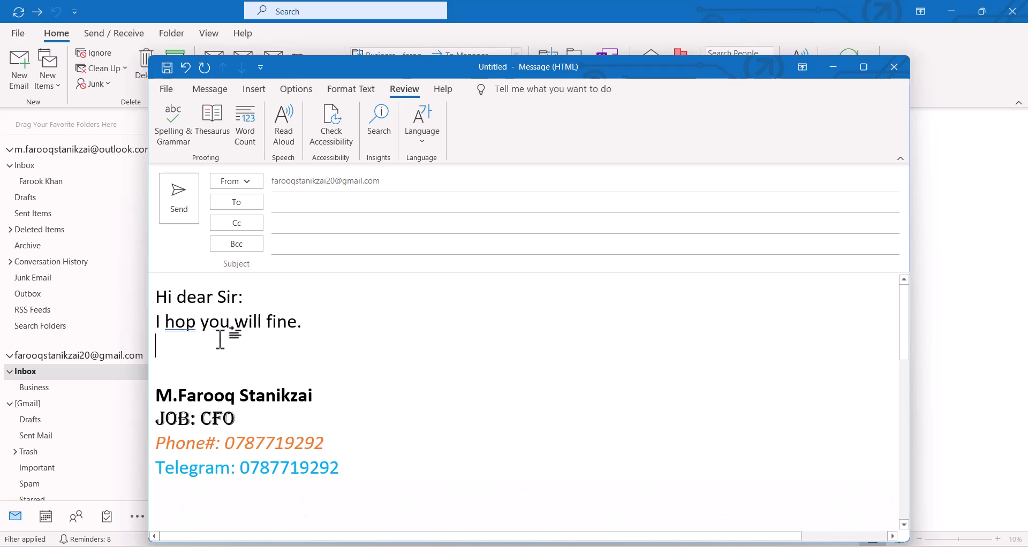
Run the spelling and grammar check on the message and change "hop" to the suggested "hope".
{"action": "left_click", "coordinate": [178, 121]}
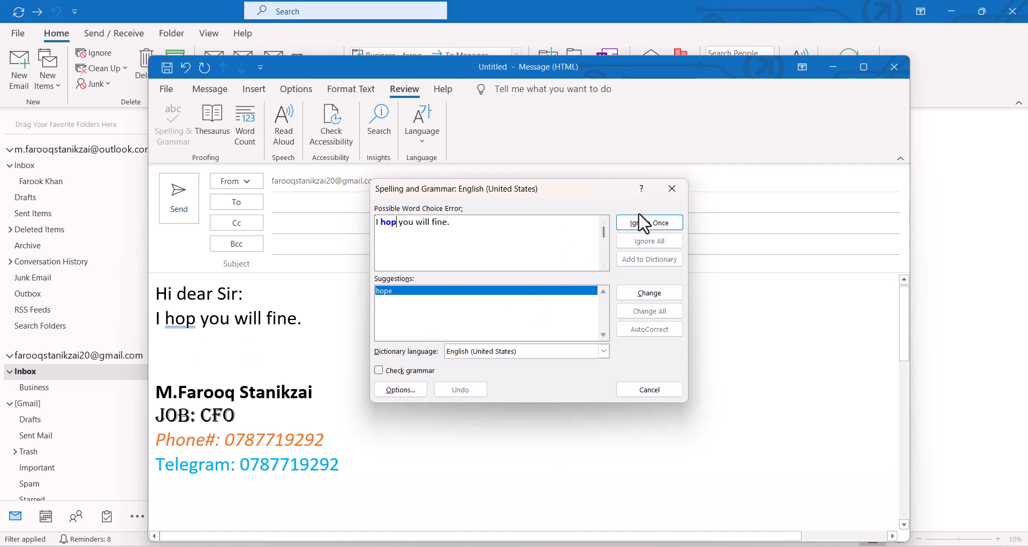
{"action": "left_click", "coordinate": [649, 228]}
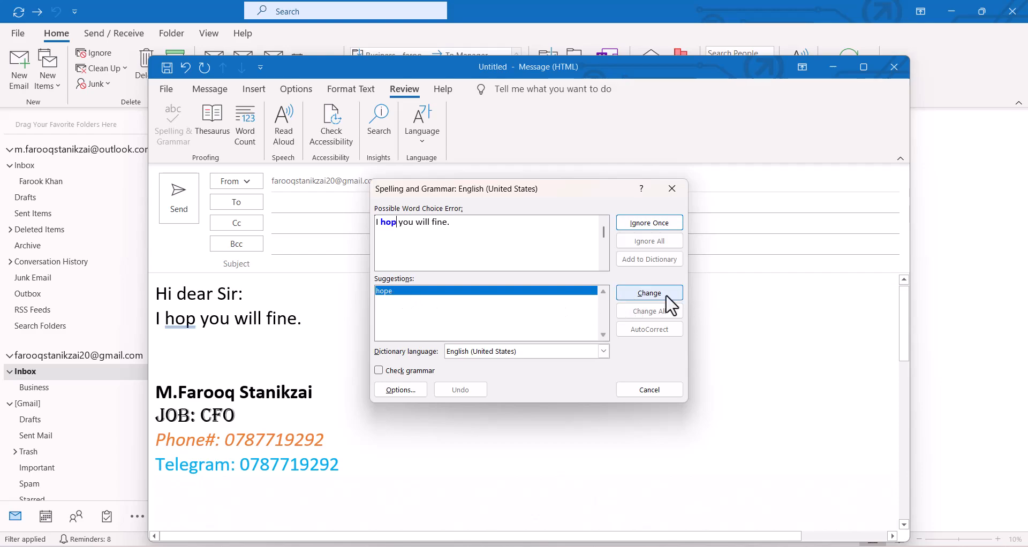
{"action": "left_click", "coordinate": [649, 293]}
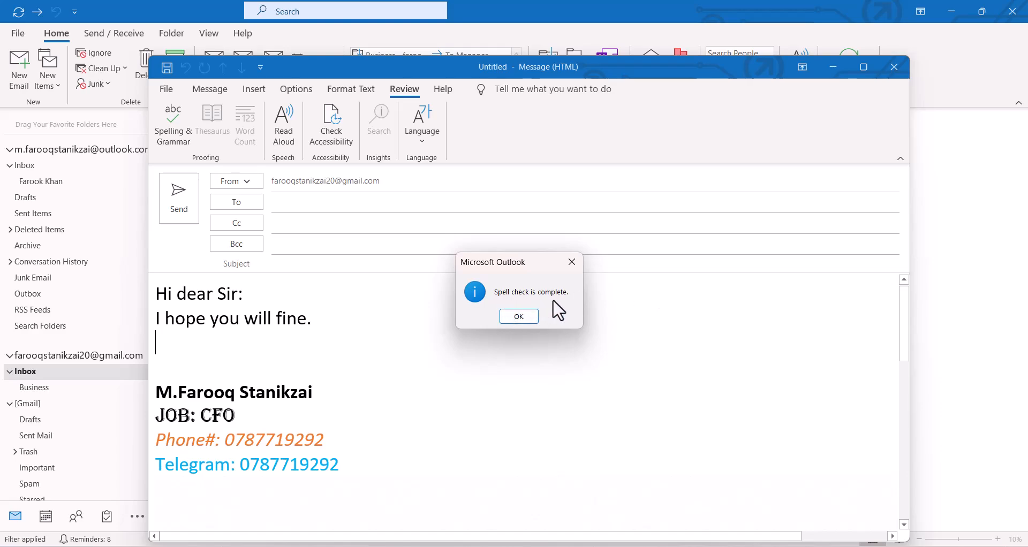
{"action": "left_click", "coordinate": [529, 321]}
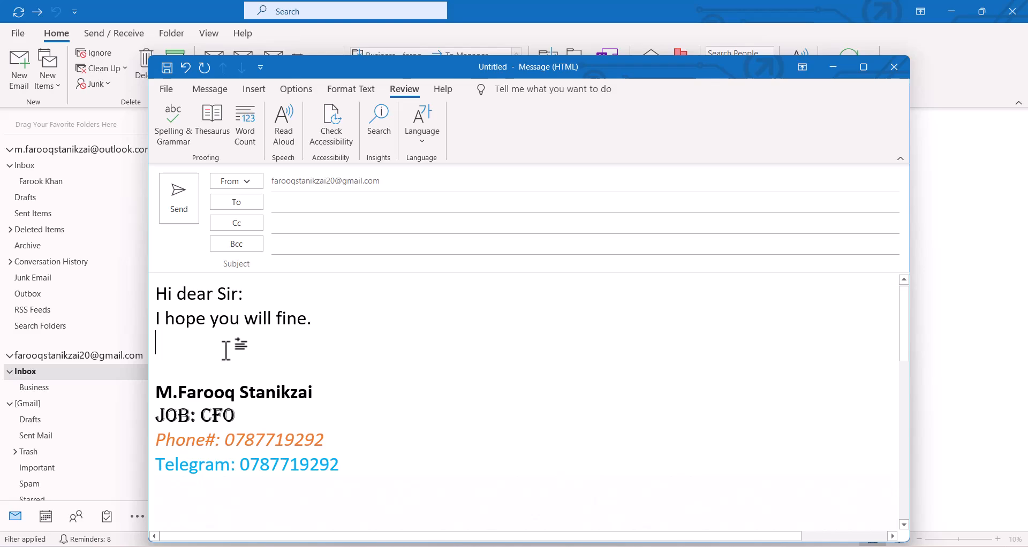
Add the word "Teacher" on the third line and replace it with the thesaurus synonym "Lecturer".
{"action": "type", "text": "teacher"}
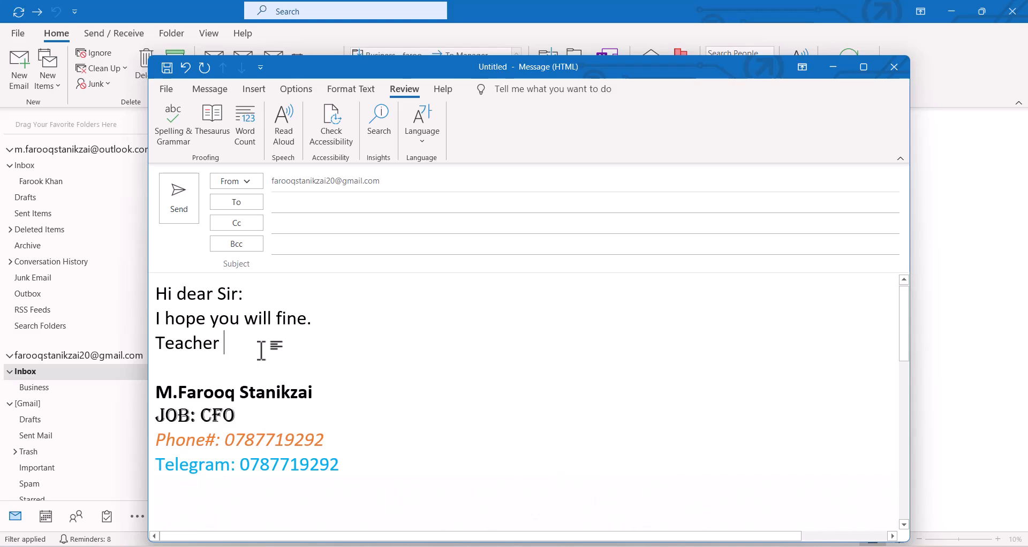
{"action": "left_click", "coordinate": [193, 346]}
{"action": "left_click", "coordinate": [211, 133]}
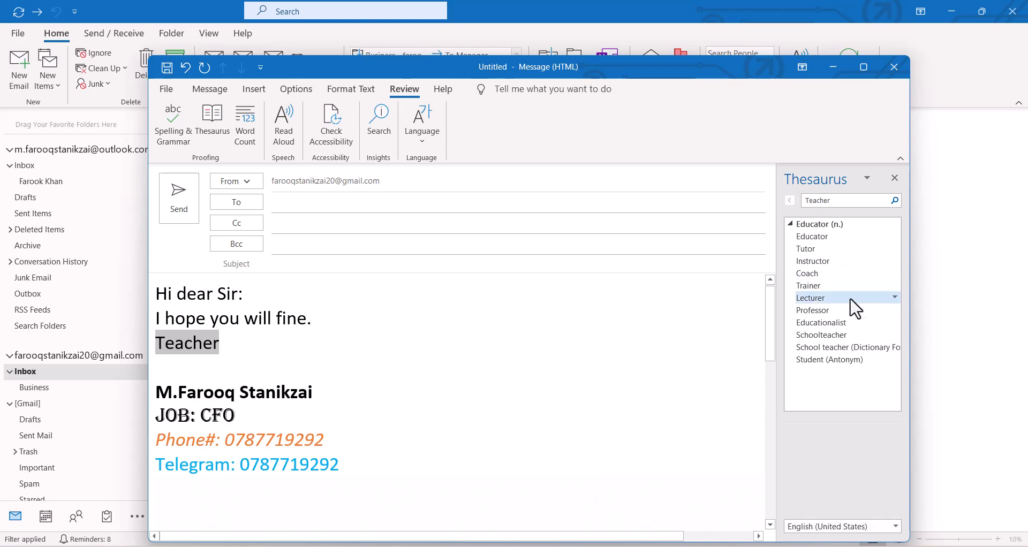
{"action": "left_click", "coordinate": [895, 298]}
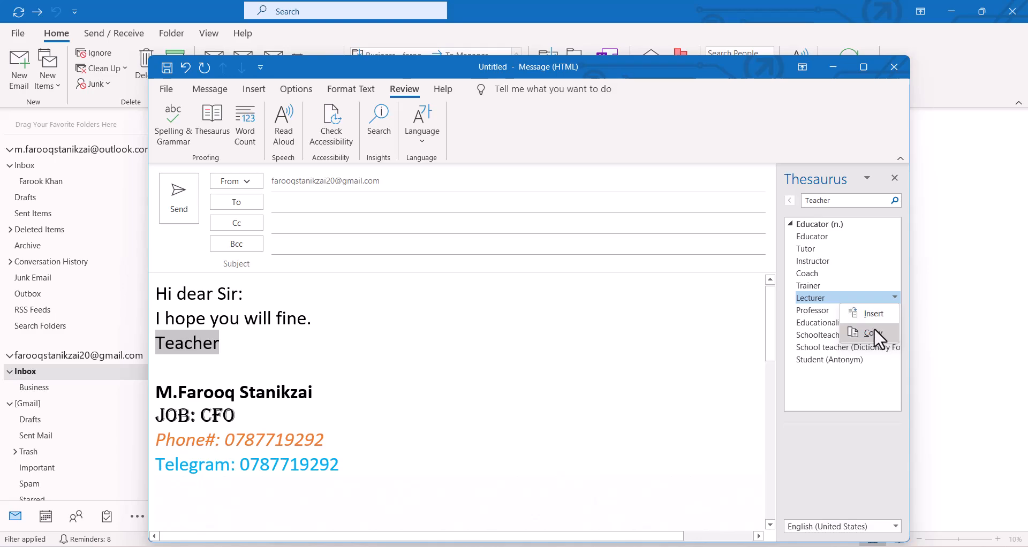
{"action": "left_click", "coordinate": [869, 313]}
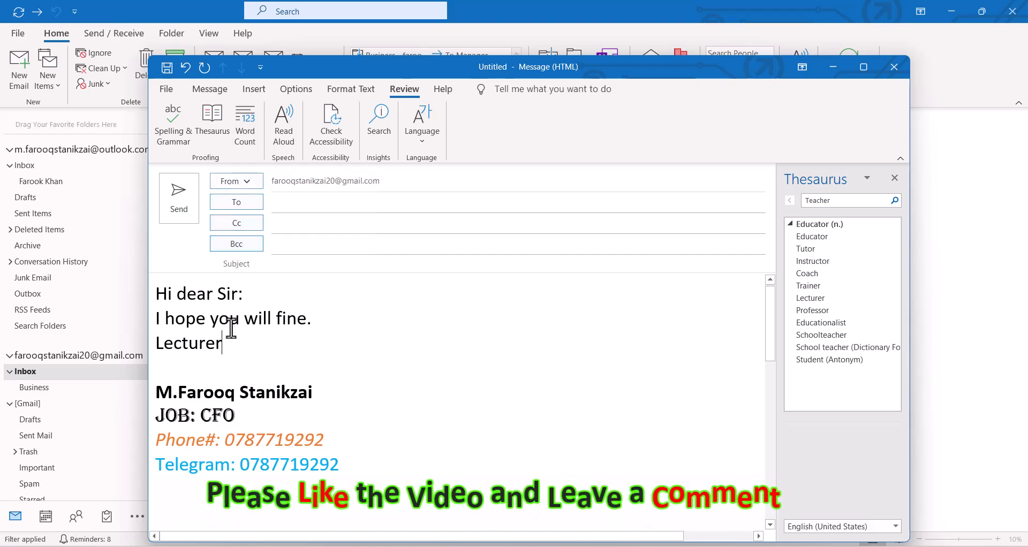
Delete the three lines of text above the signature, close the thesaurus and maximize the message window.
{"action": "left_click_drag", "start_coordinate": [241, 367], "coordinate": [155, 294]}
{"action": "key", "text": "Delete"}
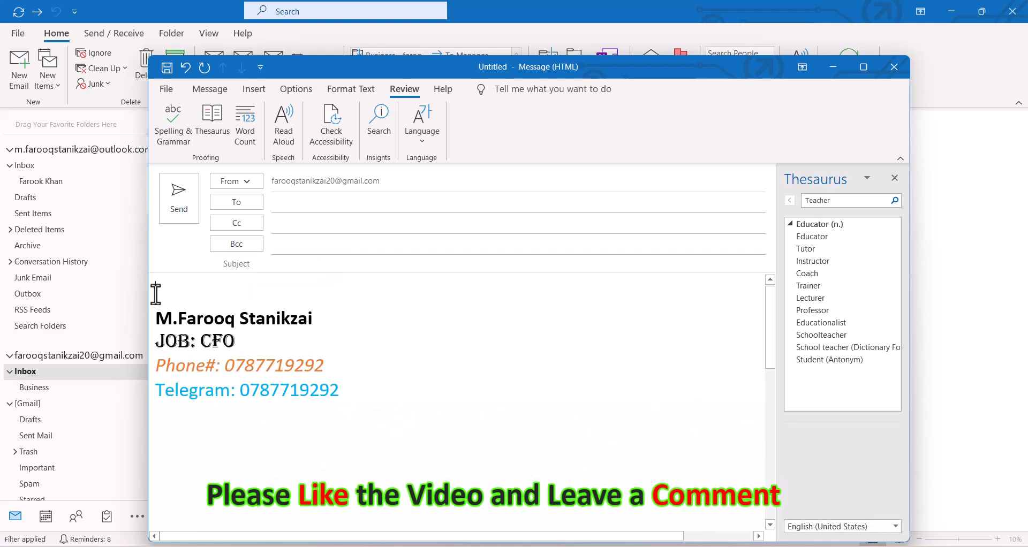
{"action": "left_click", "coordinate": [895, 179]}
{"action": "left_click", "coordinate": [864, 66]}
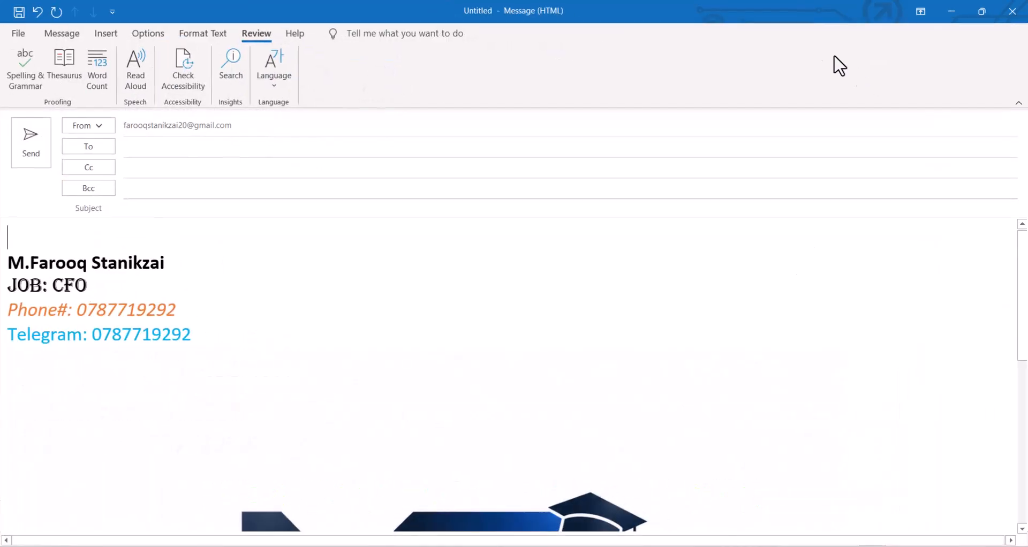
Check the message's word count statistics and have the signature read aloud, pausing and resuming the playback.
{"action": "left_click", "coordinate": [97, 81]}
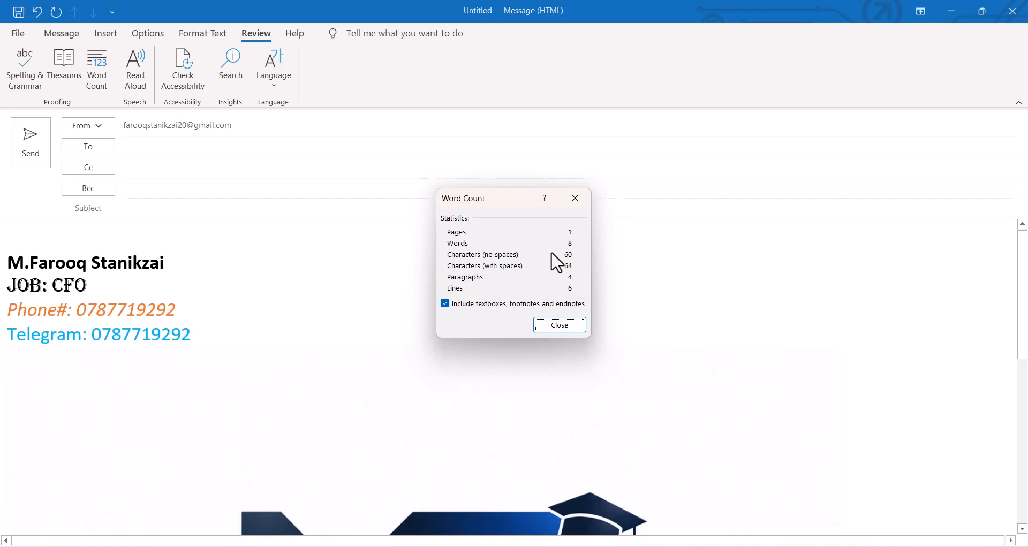
{"action": "left_click", "coordinate": [571, 200]}
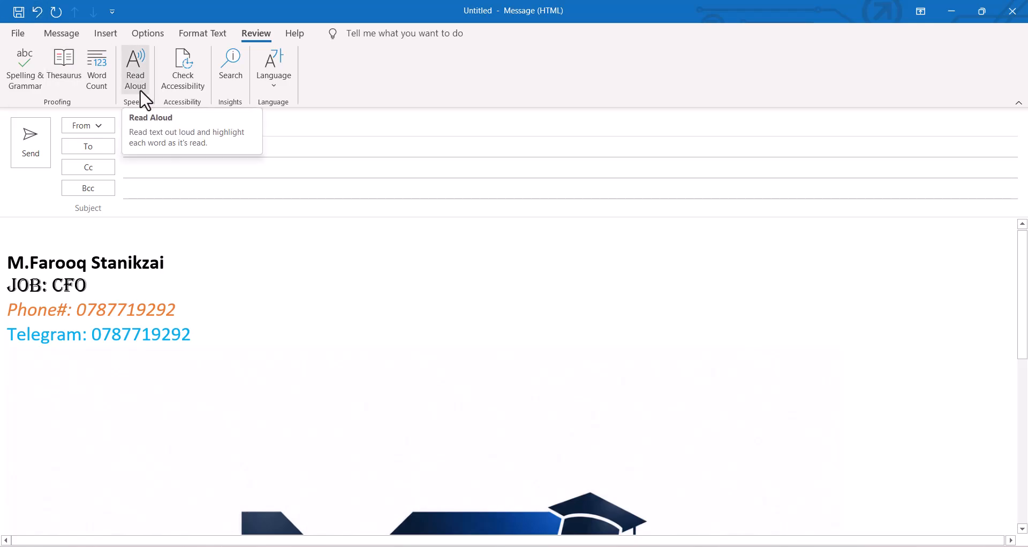
{"action": "left_click", "coordinate": [128, 82]}
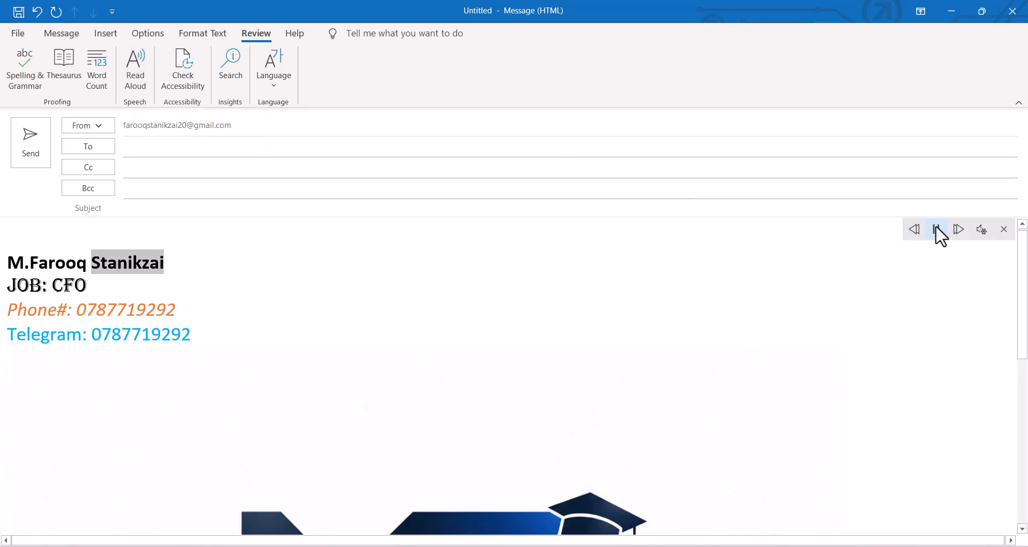
{"action": "left_click", "coordinate": [937, 231]}
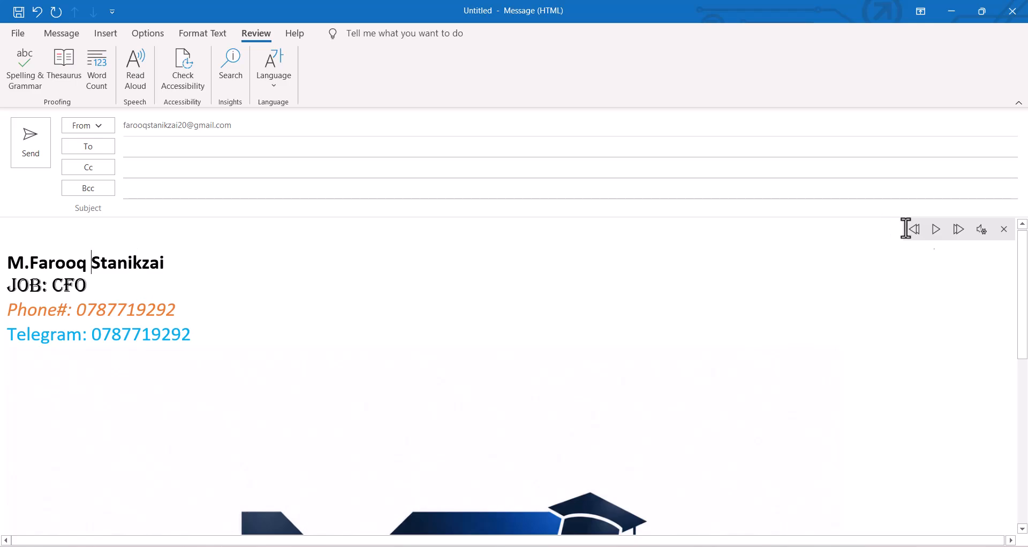
{"action": "left_click", "coordinate": [937, 230]}
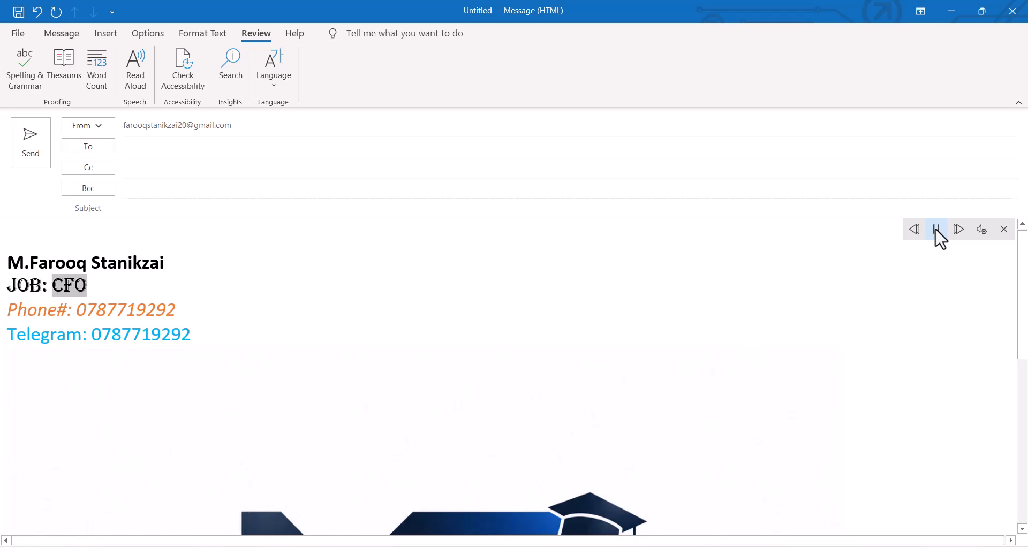
{"action": "left_click", "coordinate": [937, 235]}
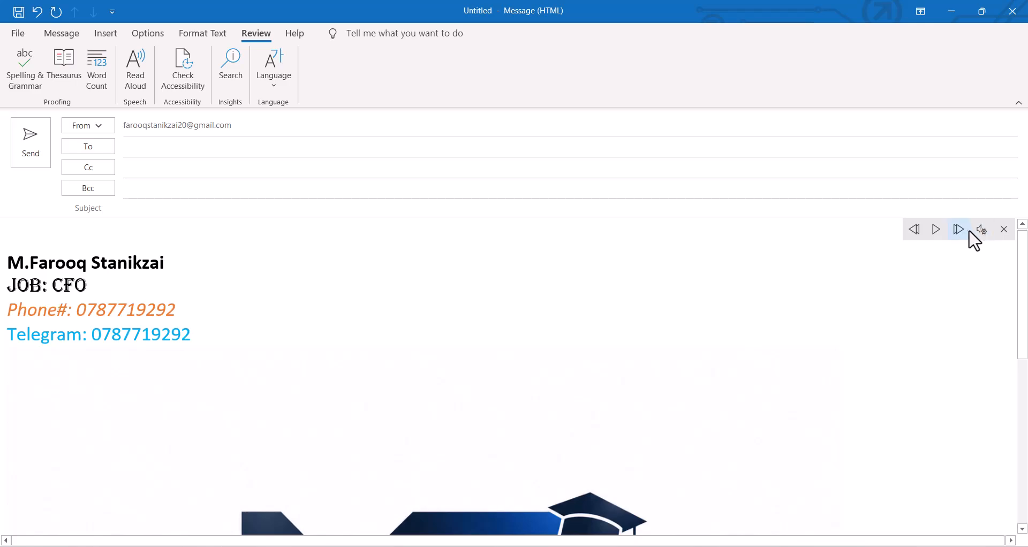
Close the message without saving its changes and start a new email.
{"action": "left_click", "coordinate": [1008, 19]}
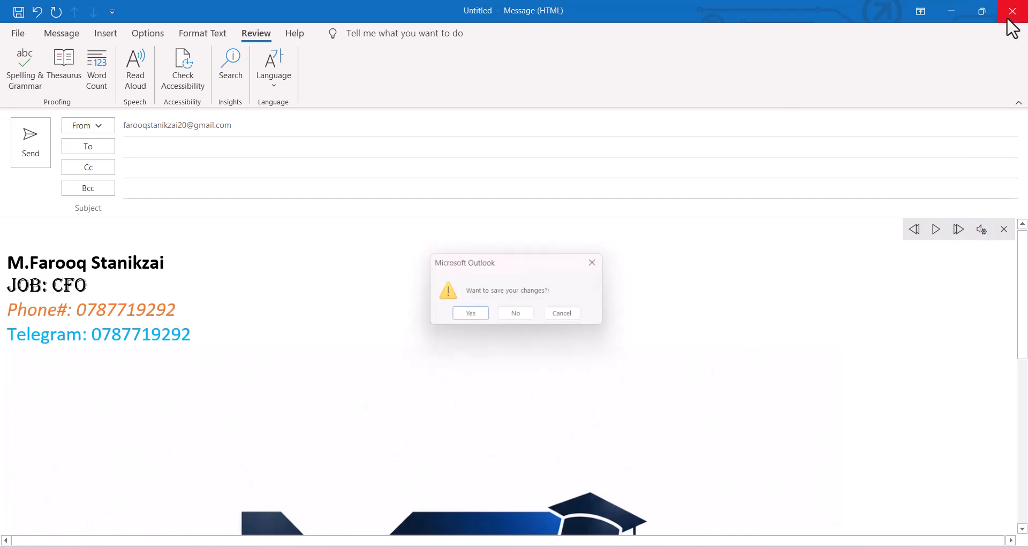
{"action": "left_click", "coordinate": [505, 319]}
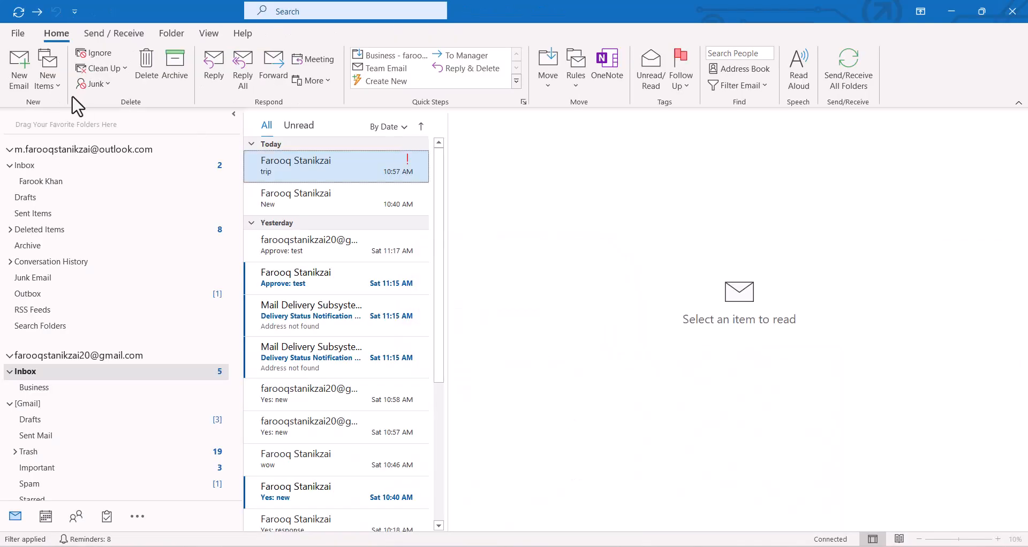
{"action": "left_click", "coordinate": [19, 67]}
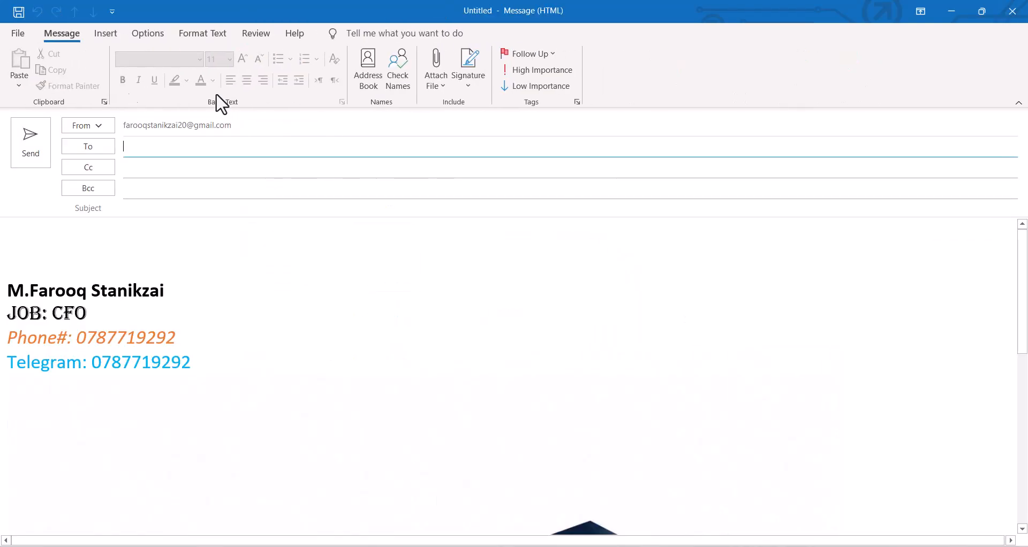
Have the new message's signature read aloud, pause the reading and close the playback controls.
{"action": "left_click", "coordinate": [258, 36]}
{"action": "left_click", "coordinate": [142, 79]}
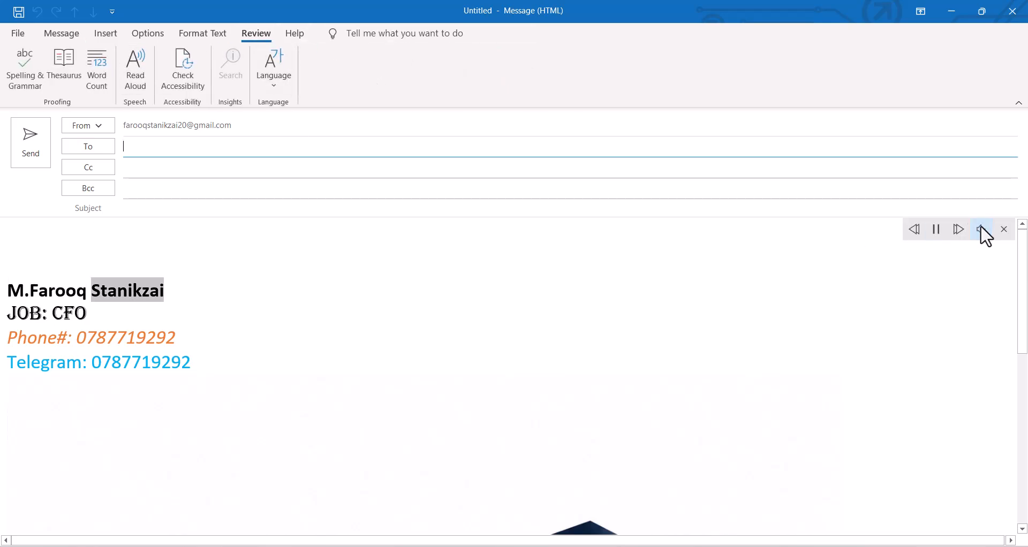
{"action": "left_click", "coordinate": [944, 230]}
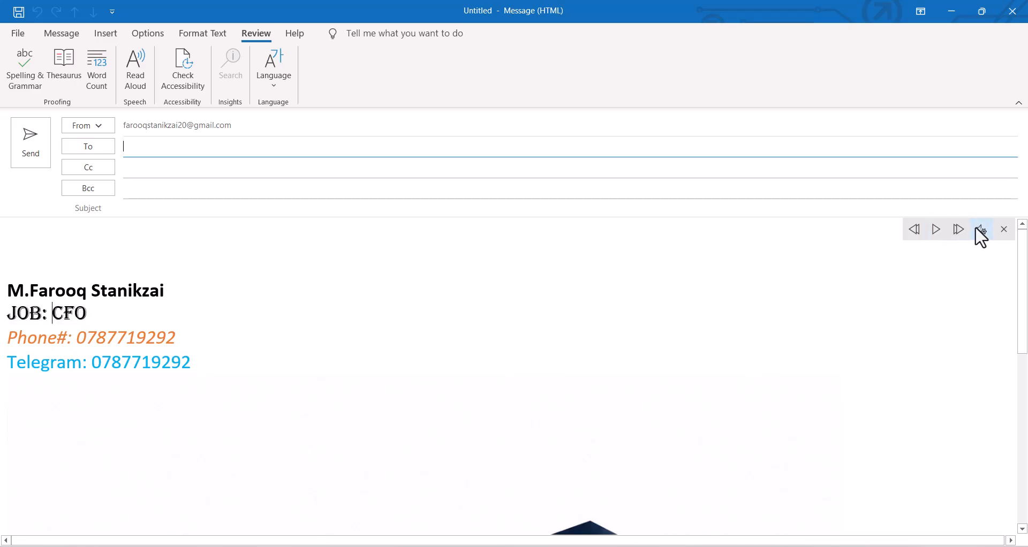
{"action": "left_click", "coordinate": [1003, 230]}
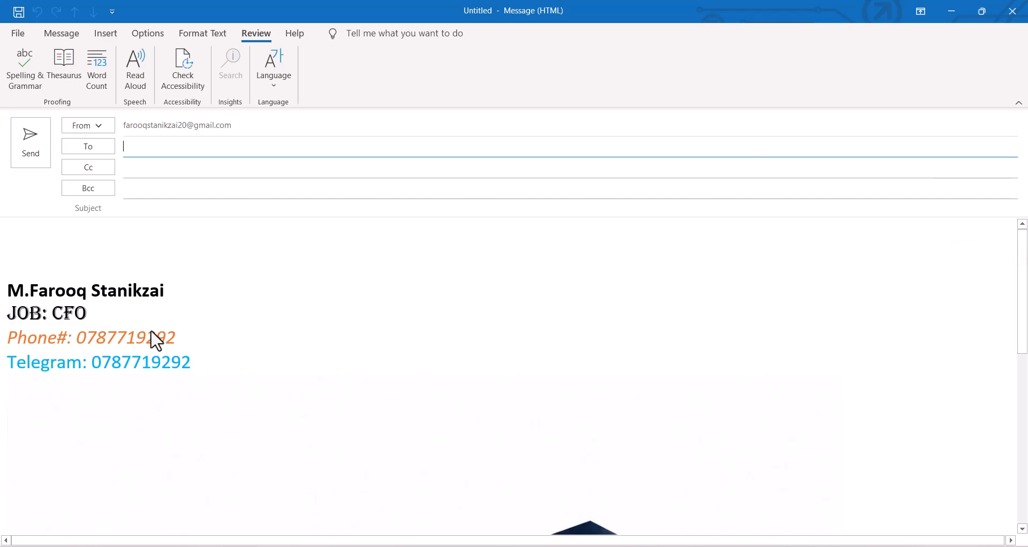
Write "Hi dear Sir:" and, on the next line, "I hope you will be fine. Please see our attachment and replay me back" above the signature.
{"action": "left_click", "coordinate": [76, 240]}
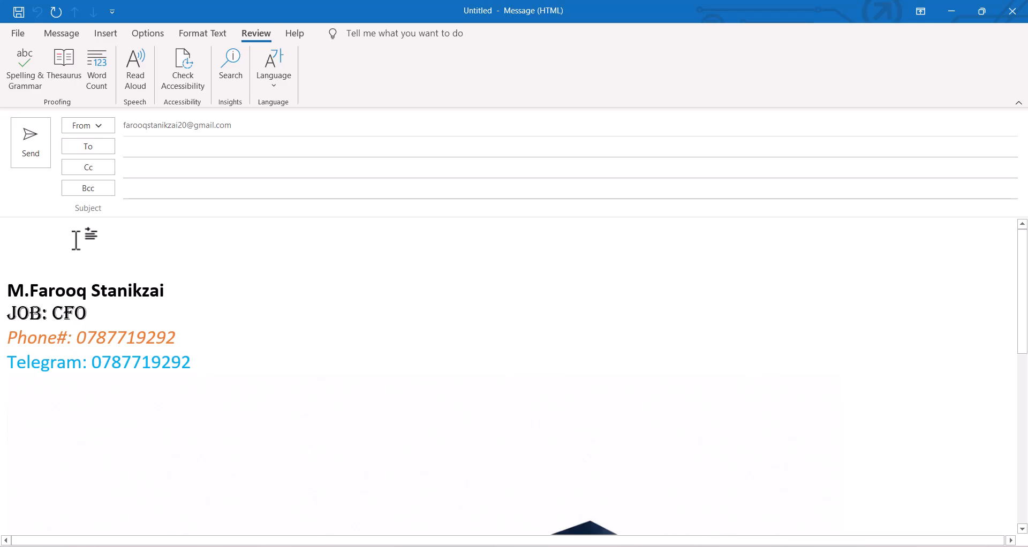
{"action": "type", "text": "Hi dear Sir:"}
{"action": "key", "text": "Return"}
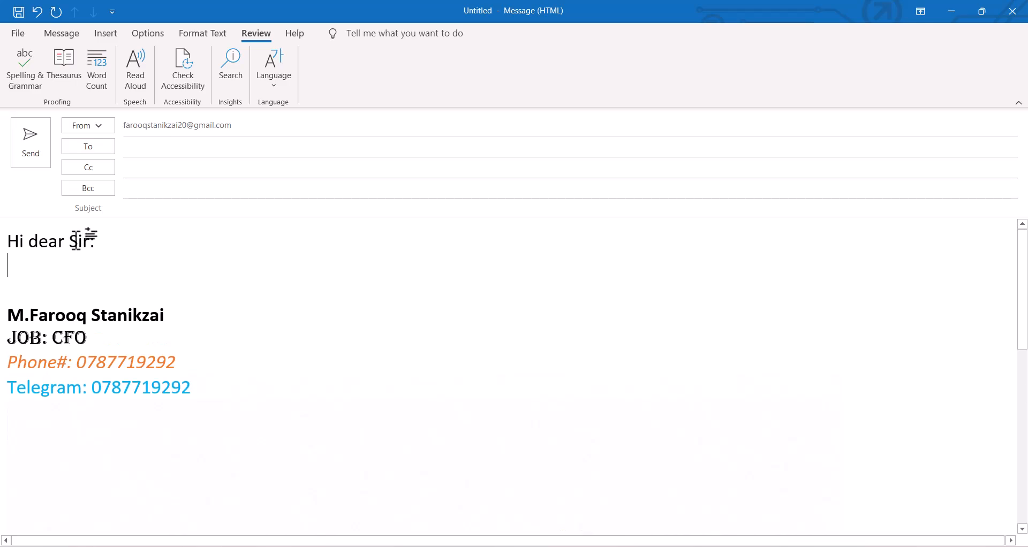
{"action": "type", "text": "I hope you will be fine"}
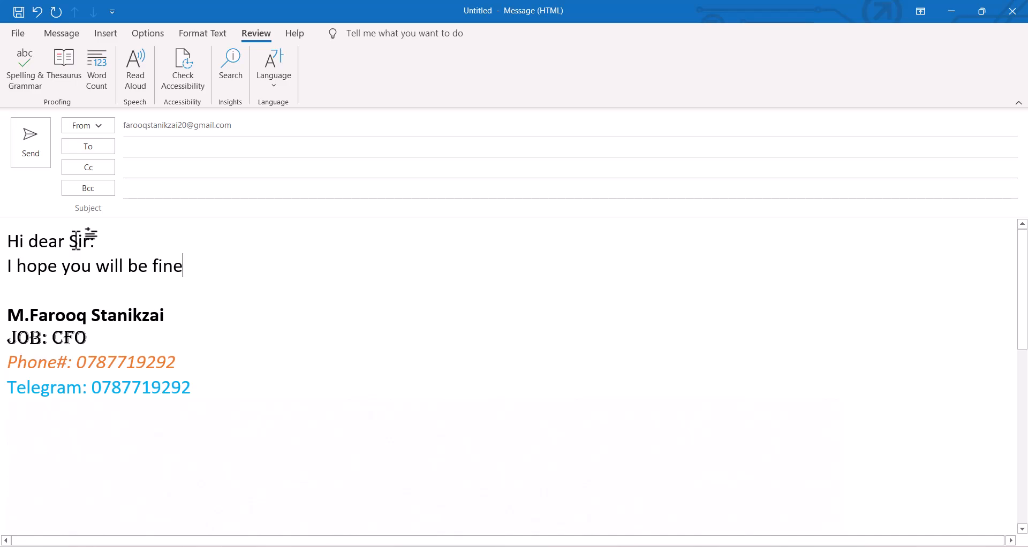
{"action": "type", "text": ". please see"}
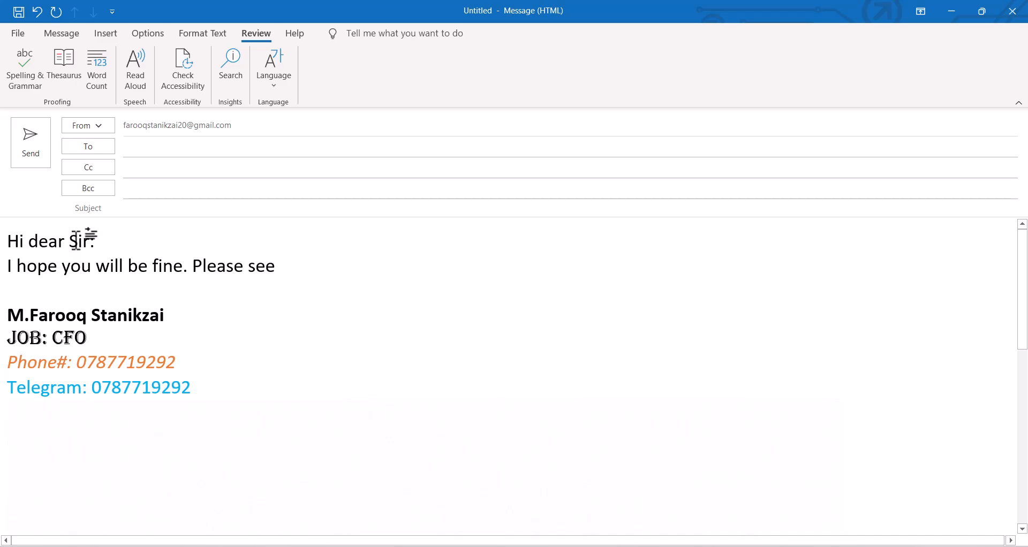
{"action": "type", "text": " oyr"}
{"action": "key", "text": "BackSpace"}
{"action": "key", "text": "BackSpace"}
{"action": "key", "text": "BackSpace"}
{"action": "type", "text": "our attachment"}
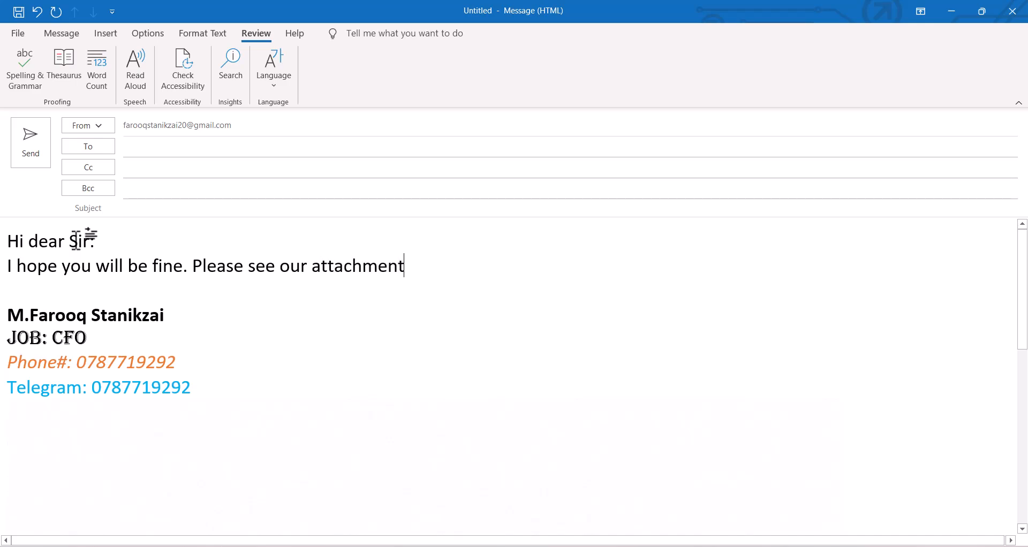
{"action": "type", "text": " and replay me back"}
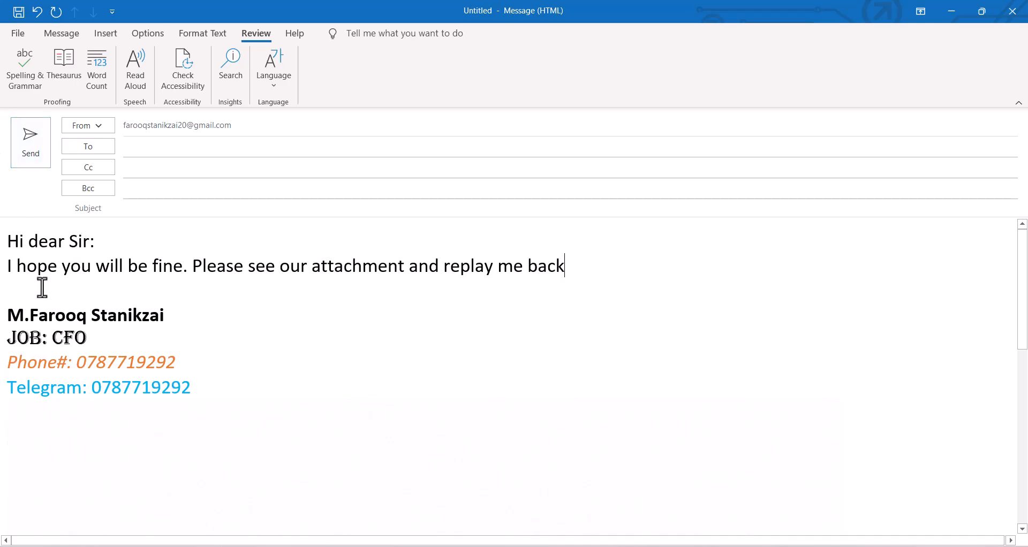
Have the message read aloud starting from the greeting and pause it at the signature.
{"action": "left_click", "coordinate": [20, 241]}
{"action": "left_click", "coordinate": [142, 78]}
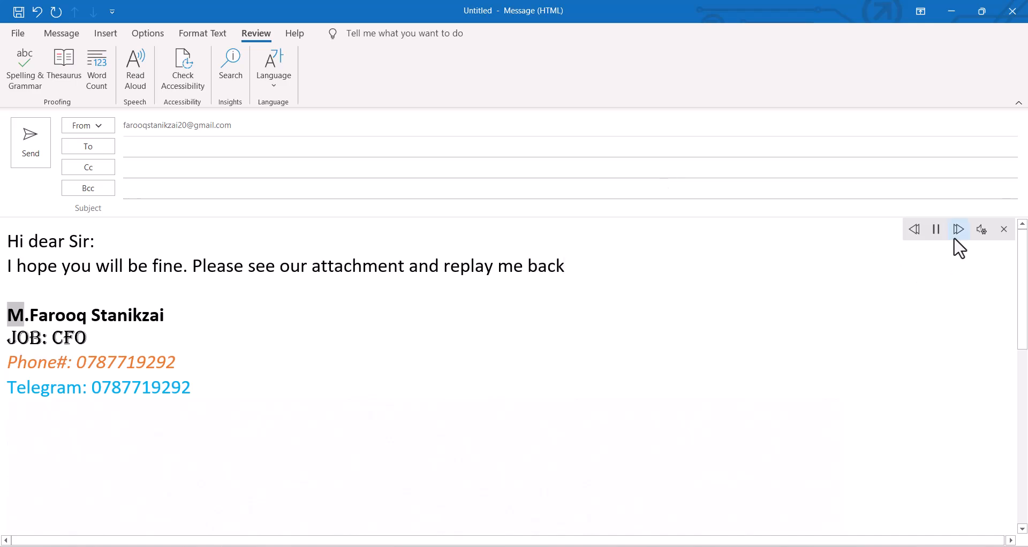
{"action": "left_click", "coordinate": [937, 231]}
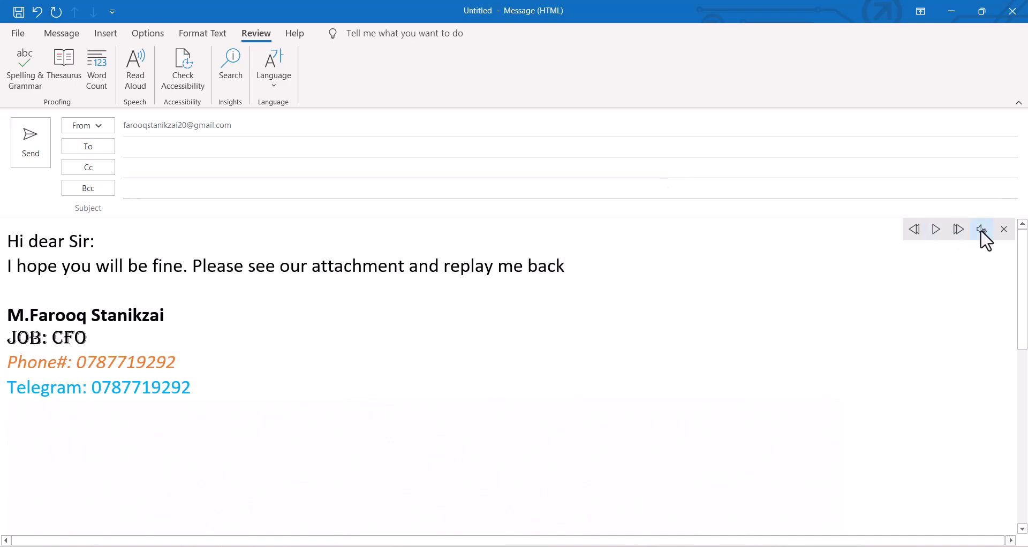